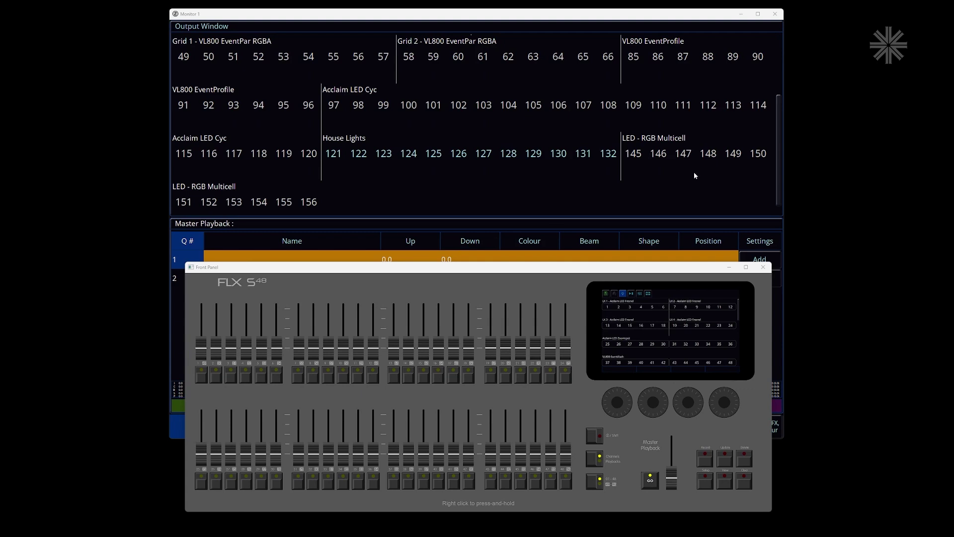
Cycle the fader pages to channels 1–48 and restore the maximized Front Panel window to its smaller size.
click(779, 160)
drag(779, 159, 779, 97)
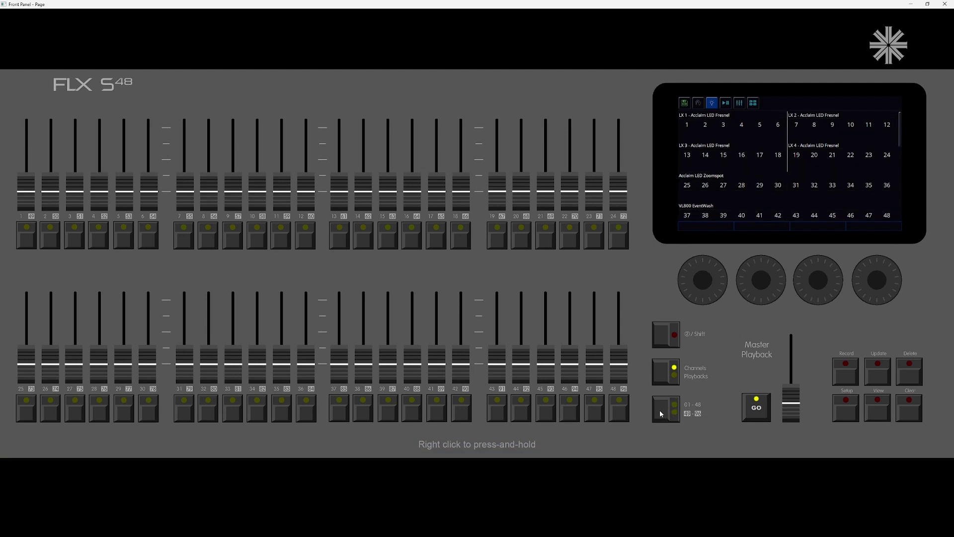
click(660, 410)
click(660, 412)
click(659, 412)
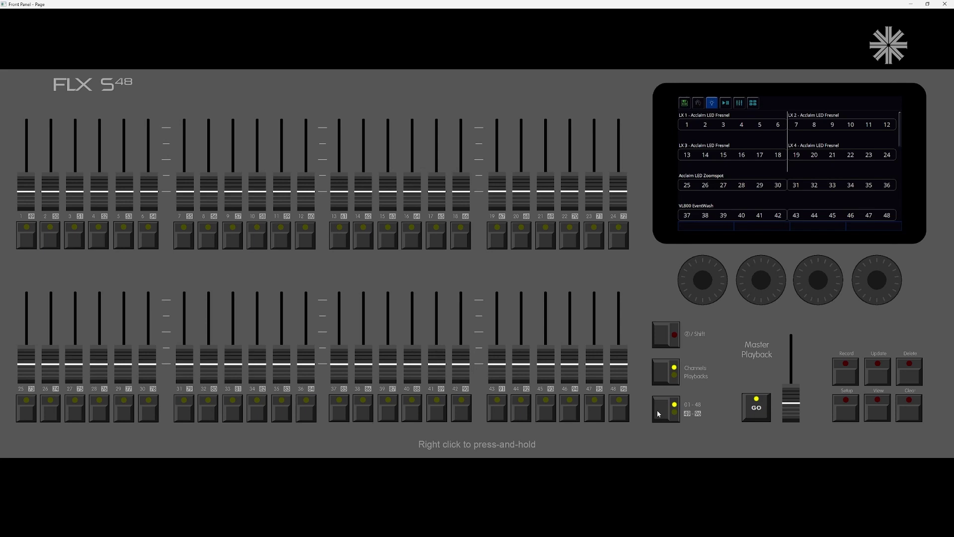
double_click(549, 6)
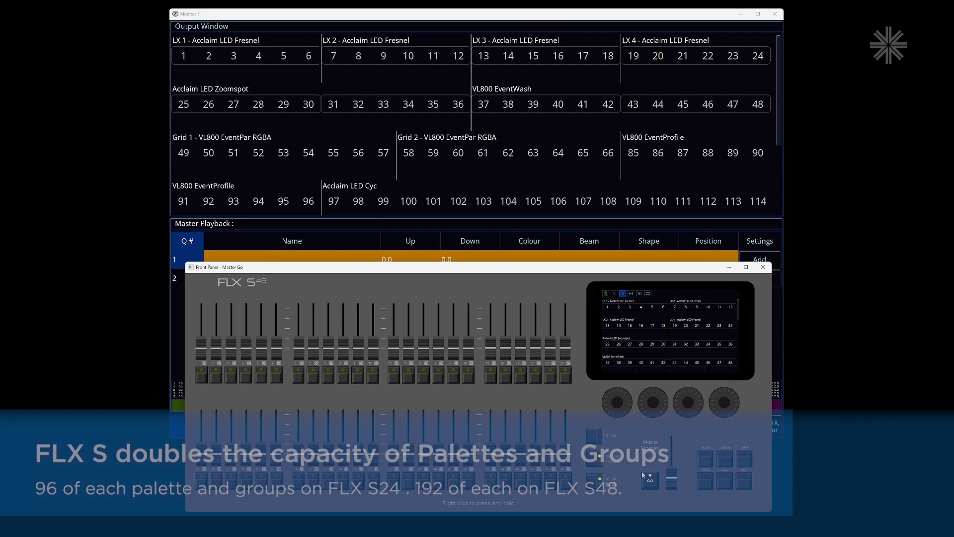
Automatically create the colour, beam, shape and position palettes, and return to the cues view.
click(540, 14)
click(739, 427)
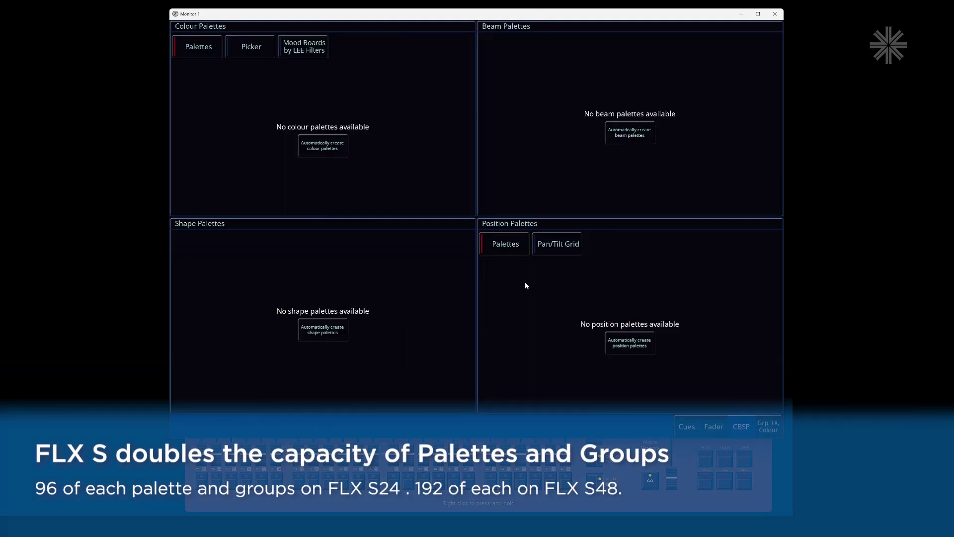
click(337, 154)
click(637, 137)
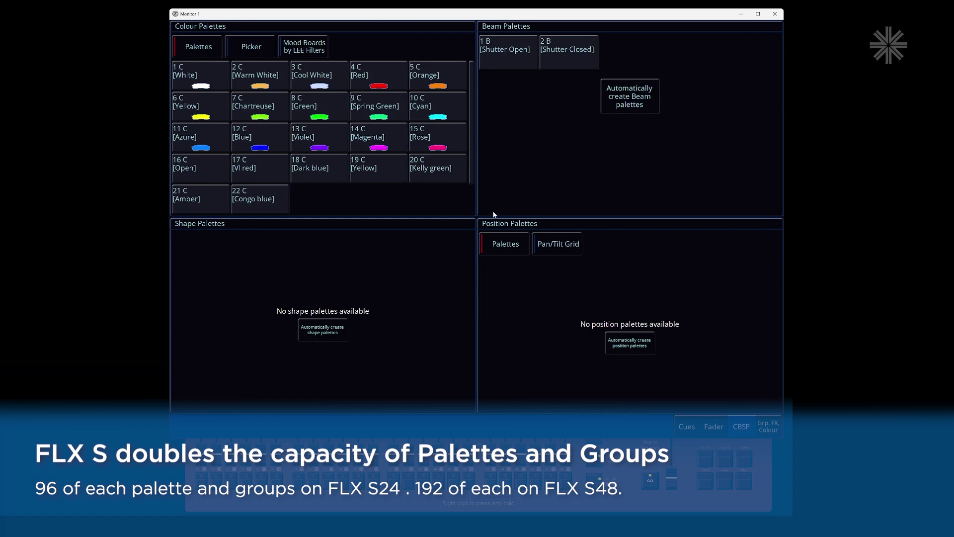
click(342, 330)
click(640, 339)
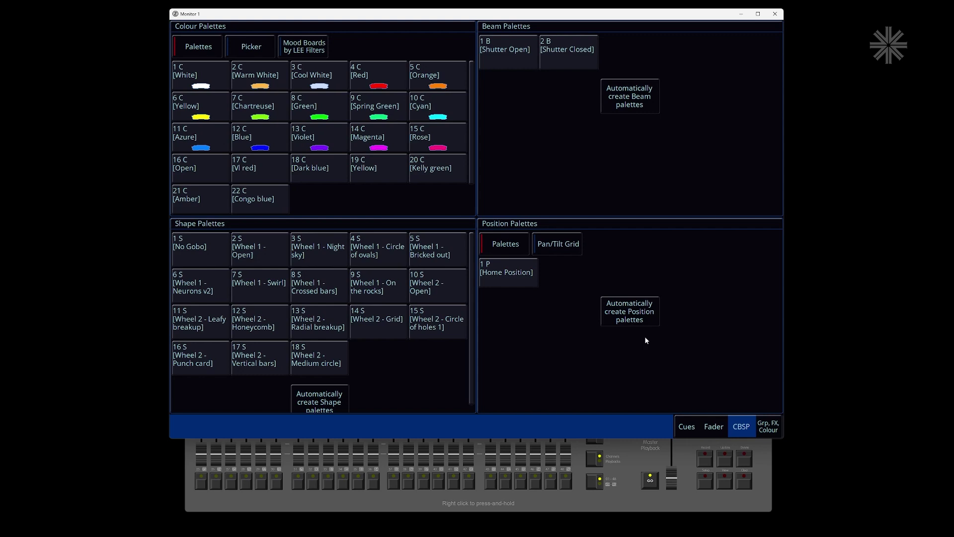
click(684, 425)
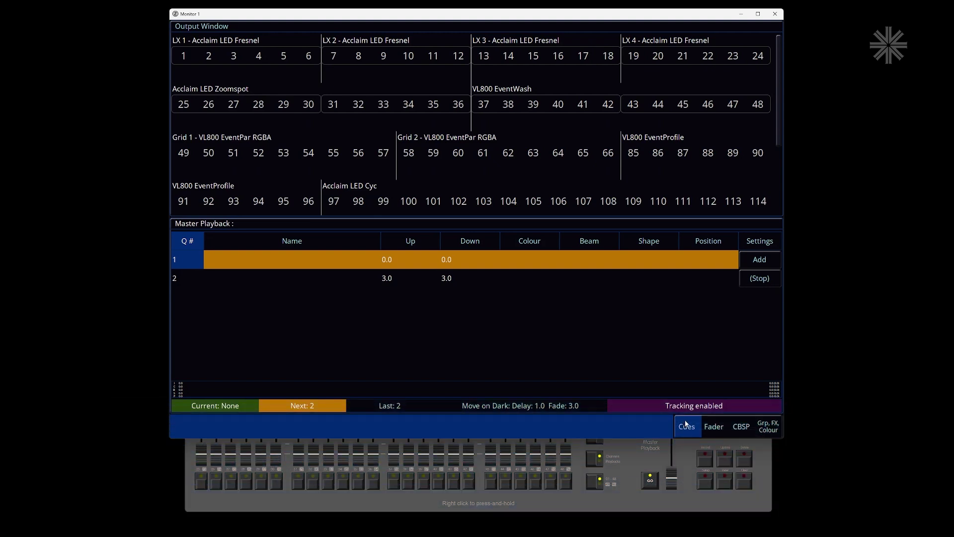
Review the Universes settings in Setup and open System Information from the quick access screen.
key(s)
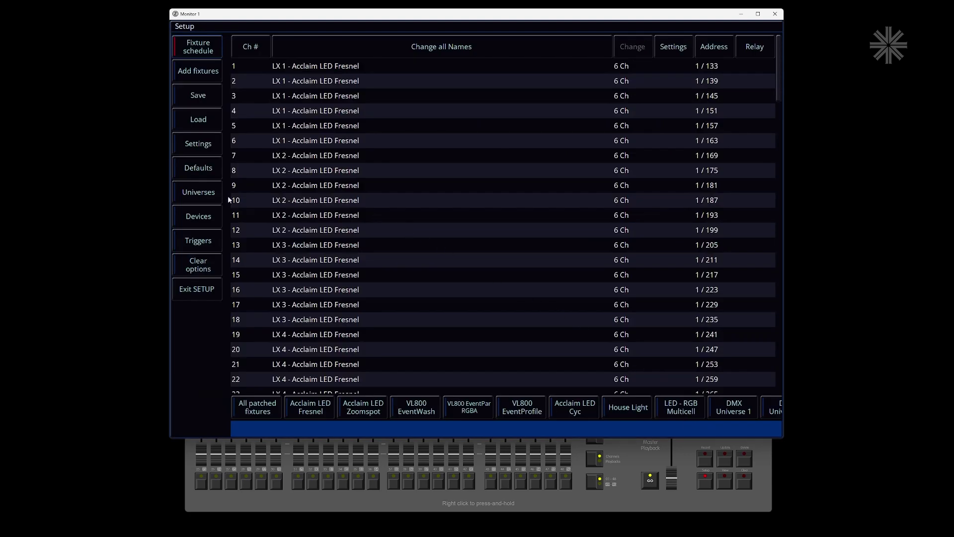
click(208, 194)
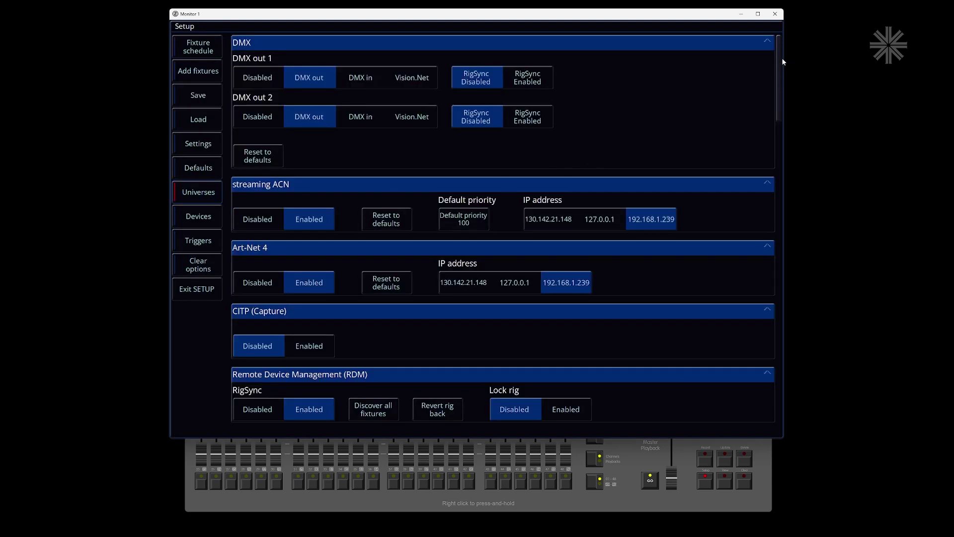
drag(782, 59, 783, 379)
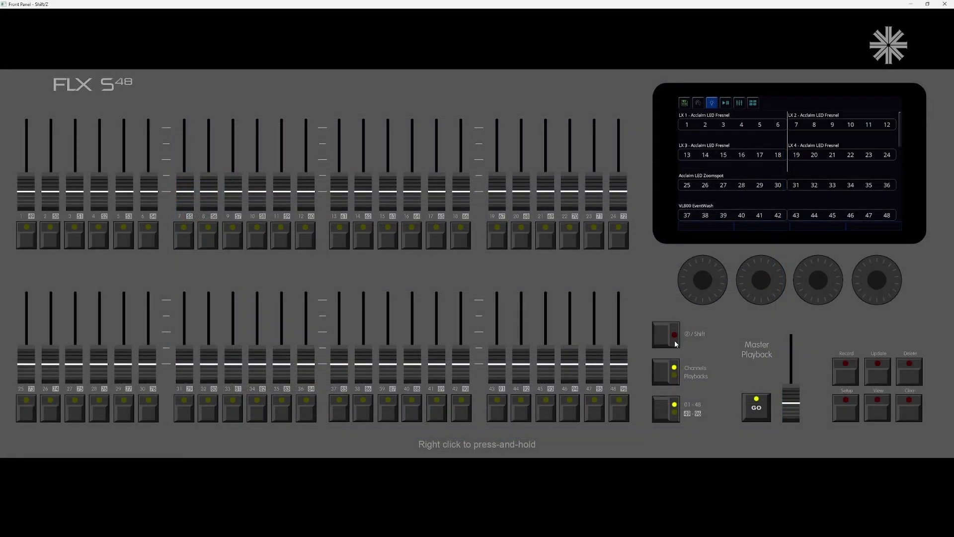
click(666, 344)
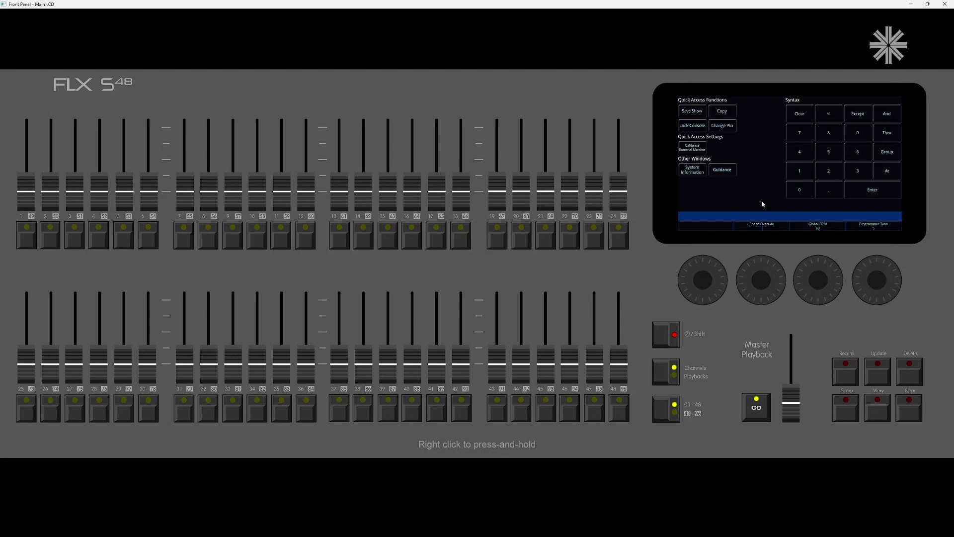
click(699, 172)
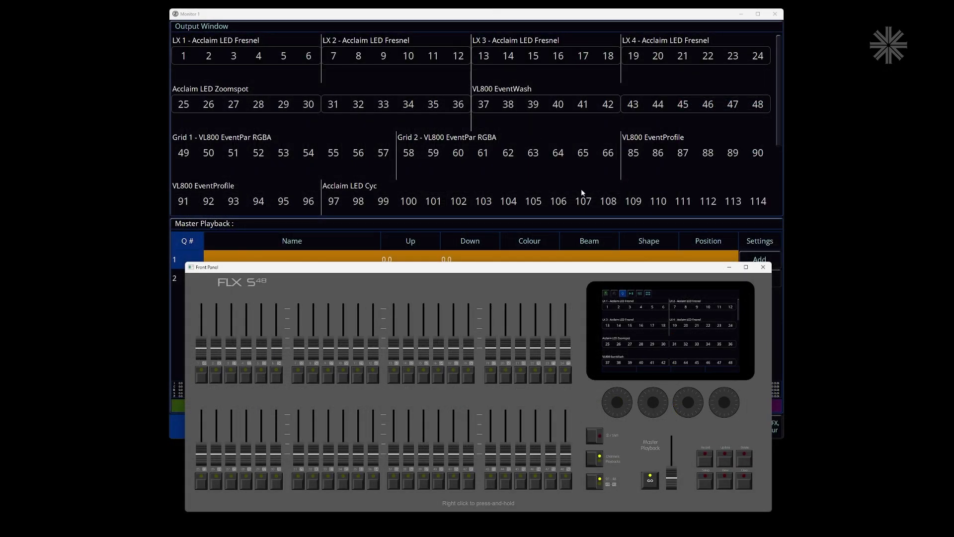
Open the fixture schedule in Setup and look through the patched fixtures.
click(704, 477)
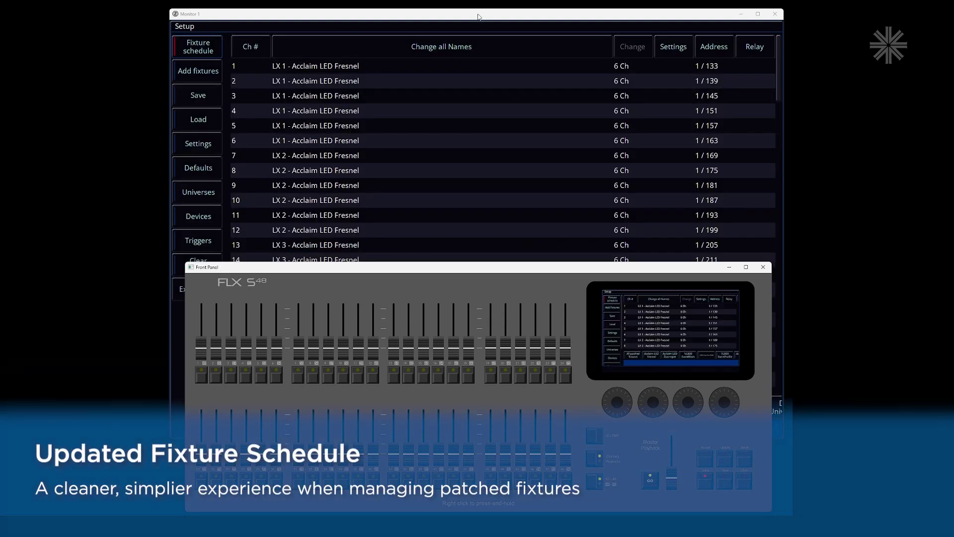
click(478, 17)
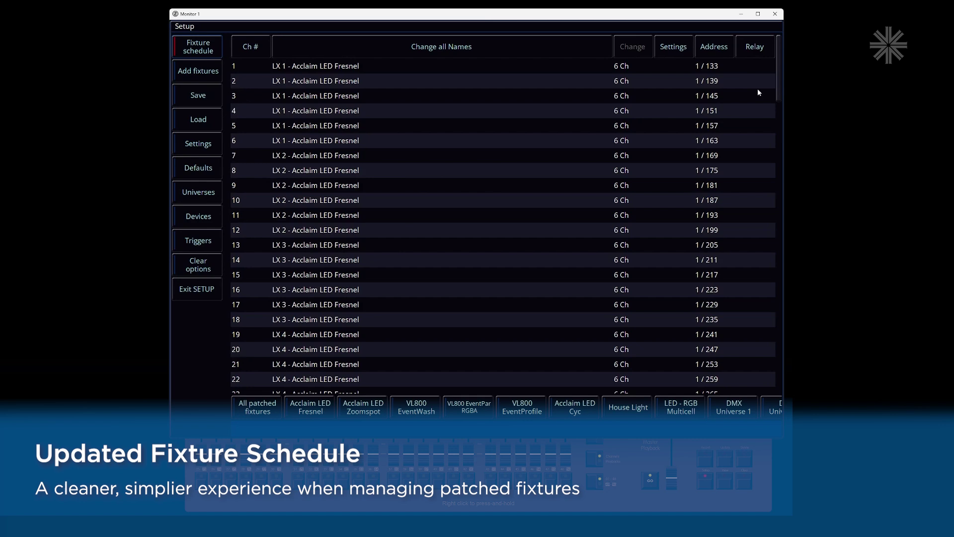
mouse_move(777, 68)
mouse_down()
mouse_move(771, 242)
mouse_move(762, 151)
mouse_move(771, 65)
mouse_up()
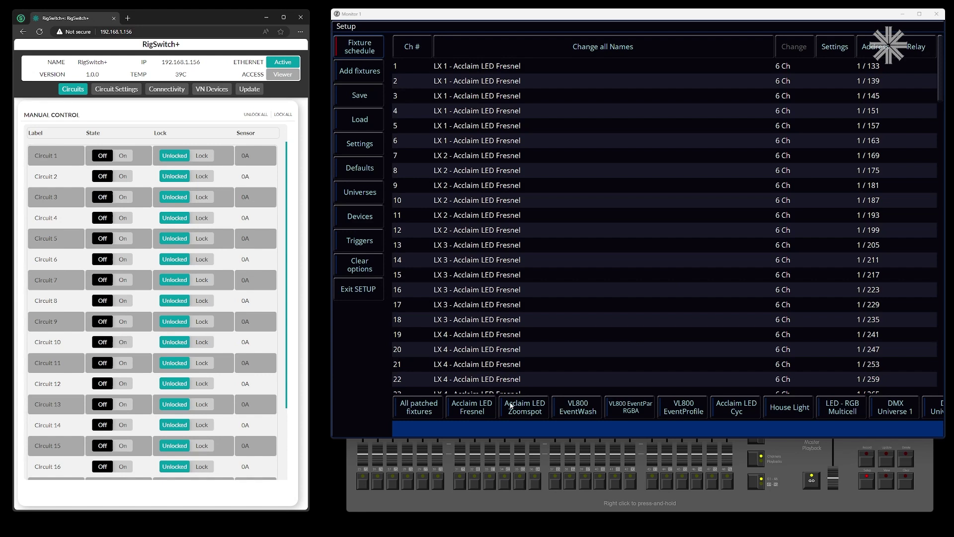
Patch the relays of all Acclaim LED Fresnel fixtures to DMX universe 50, starting at address 1.
click(470, 412)
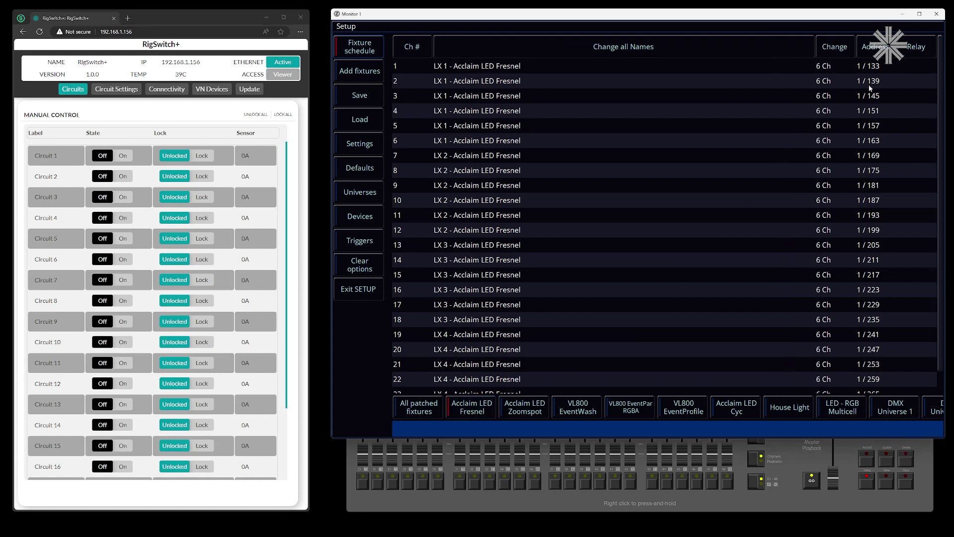
click(916, 52)
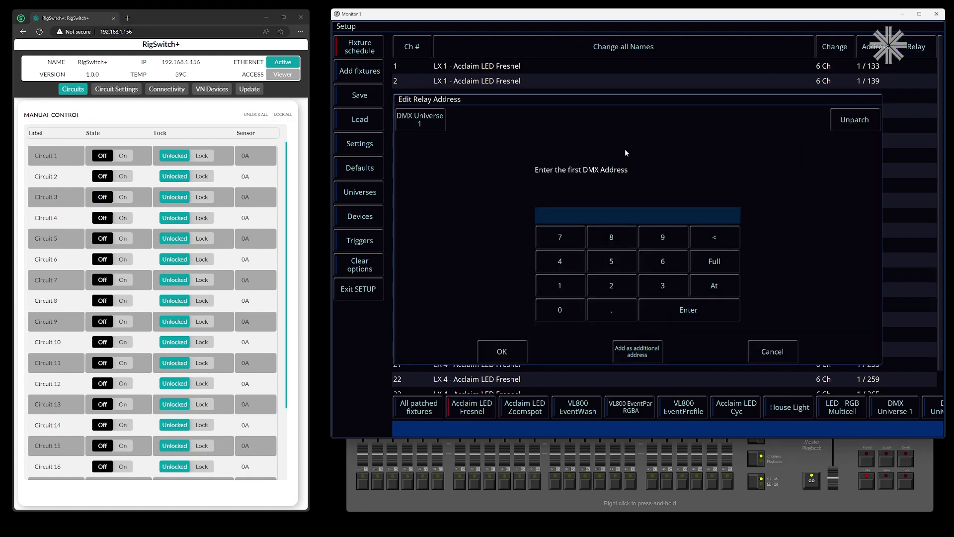
click(437, 128)
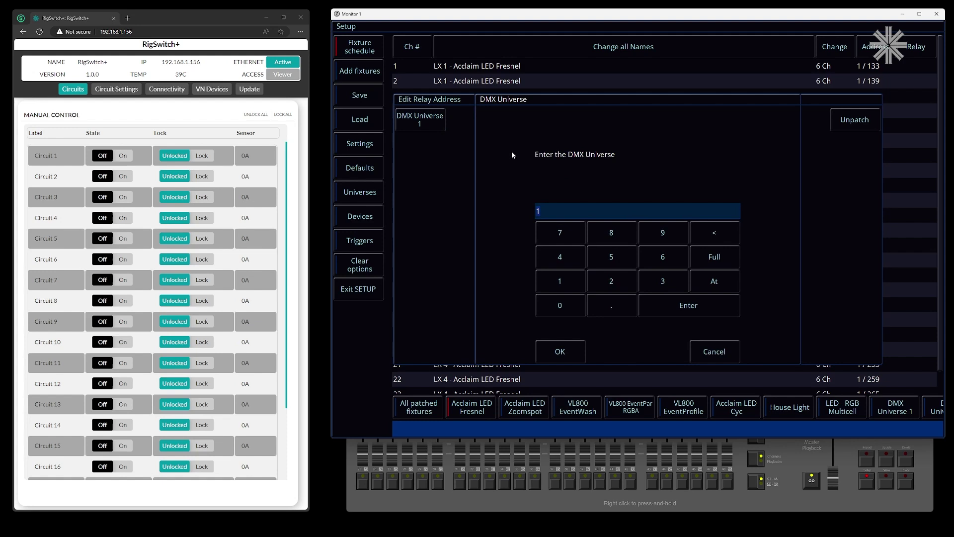
text(50)
click(560, 351)
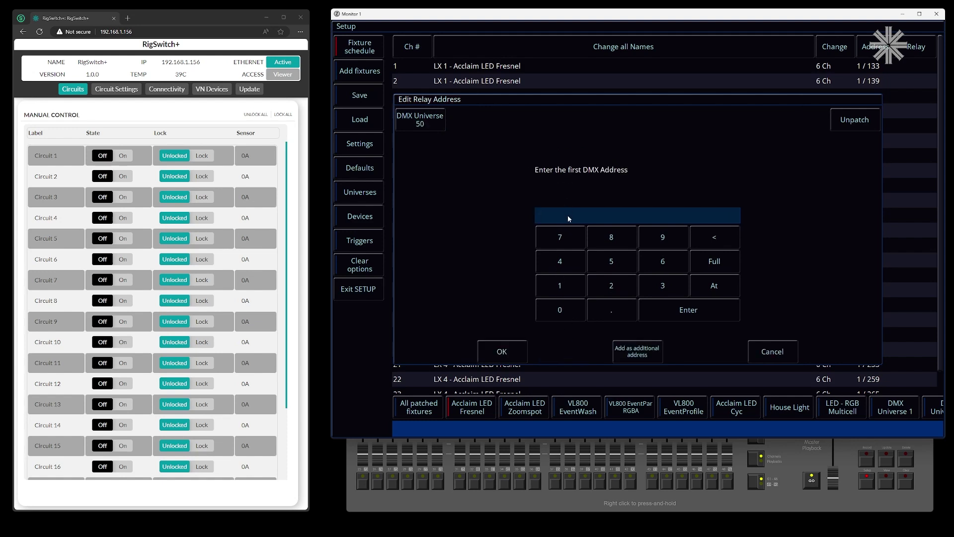
text(1)
click(501, 351)
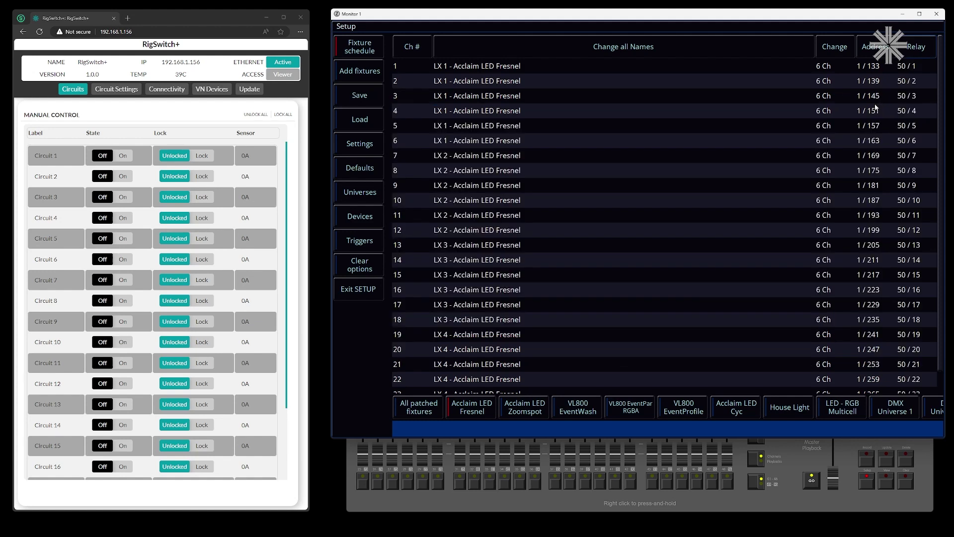
Set the relay address of fixtures 2 and 3 to 1 in universe 50.
click(917, 82)
text(1)
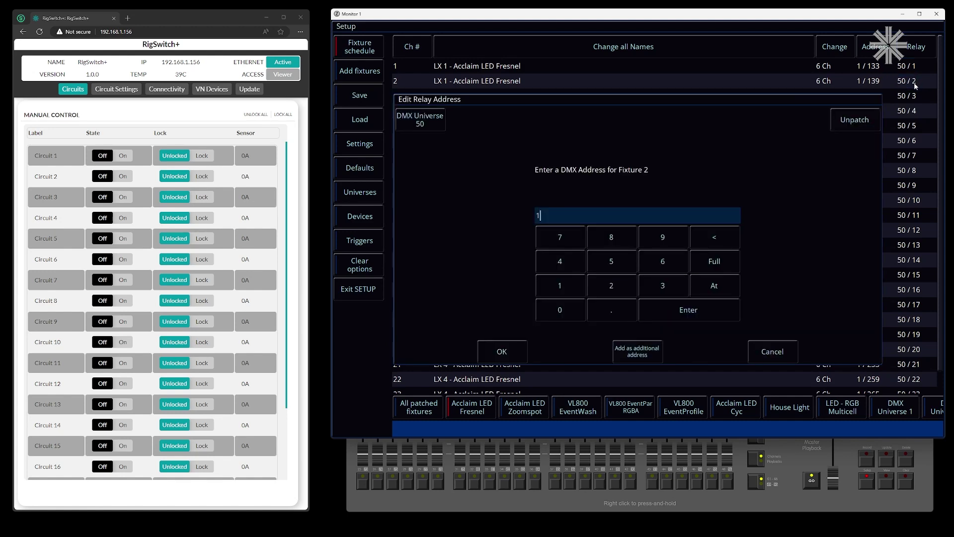
key(Return)
click(916, 96)
text(1)
key(Return)
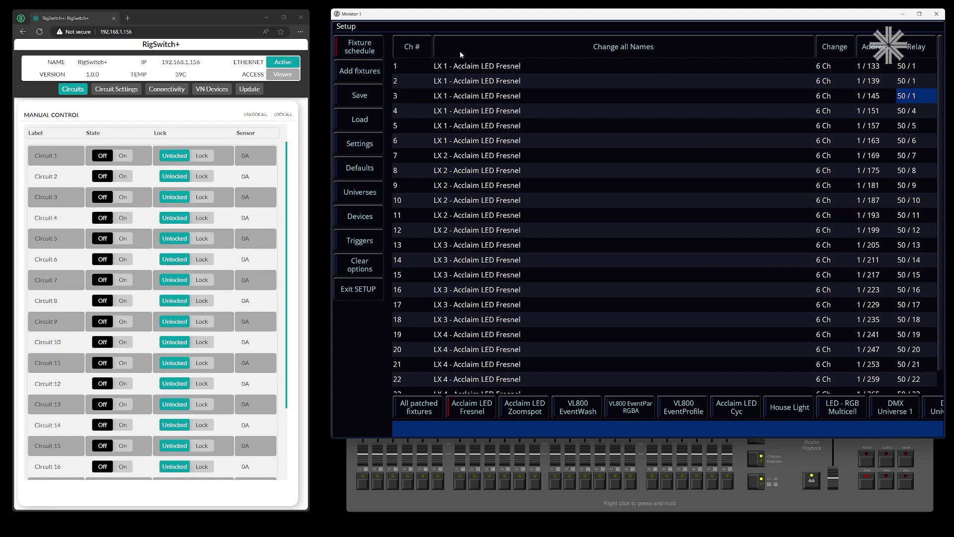
Search the fixture library for "non dim" and proceed with the Generic Non Dim fixture in Default On mode.
click(369, 73)
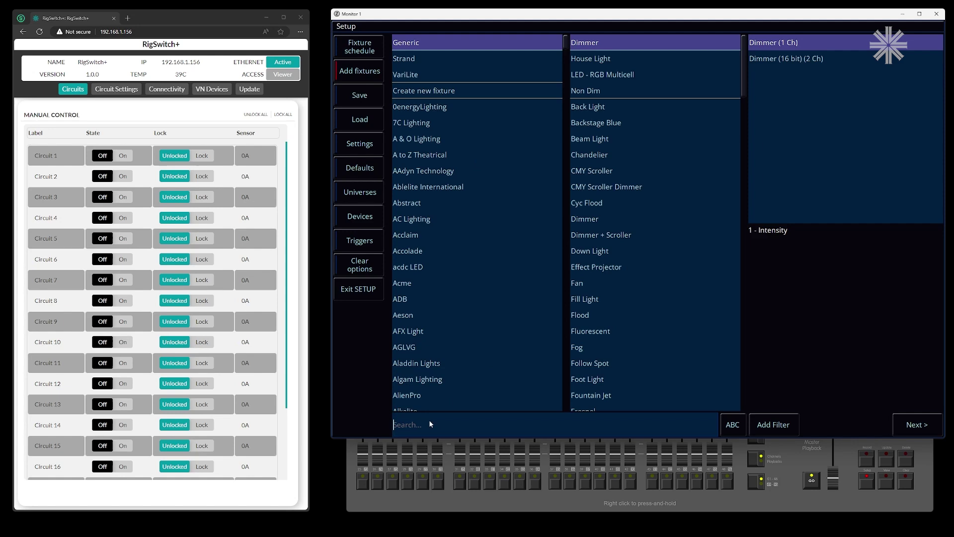
text(non dim)
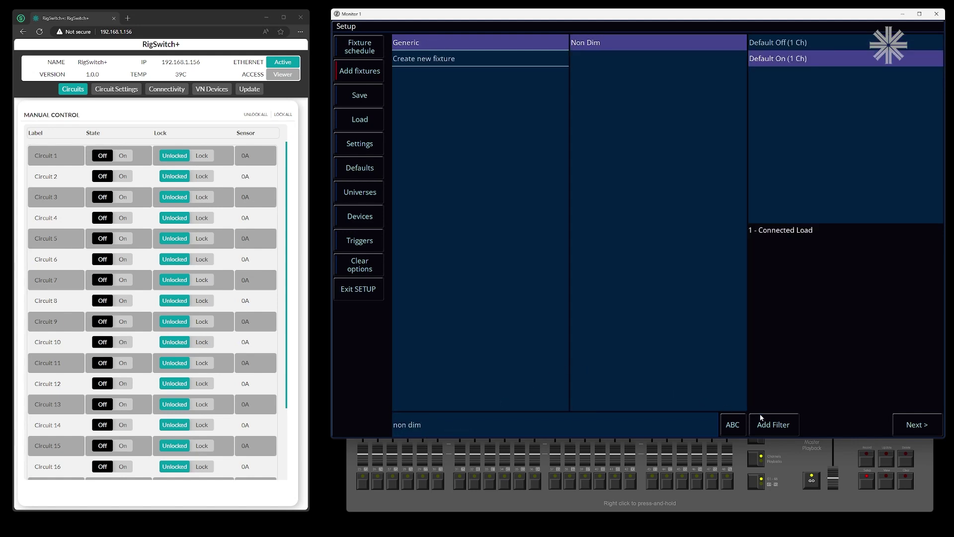
click(914, 426)
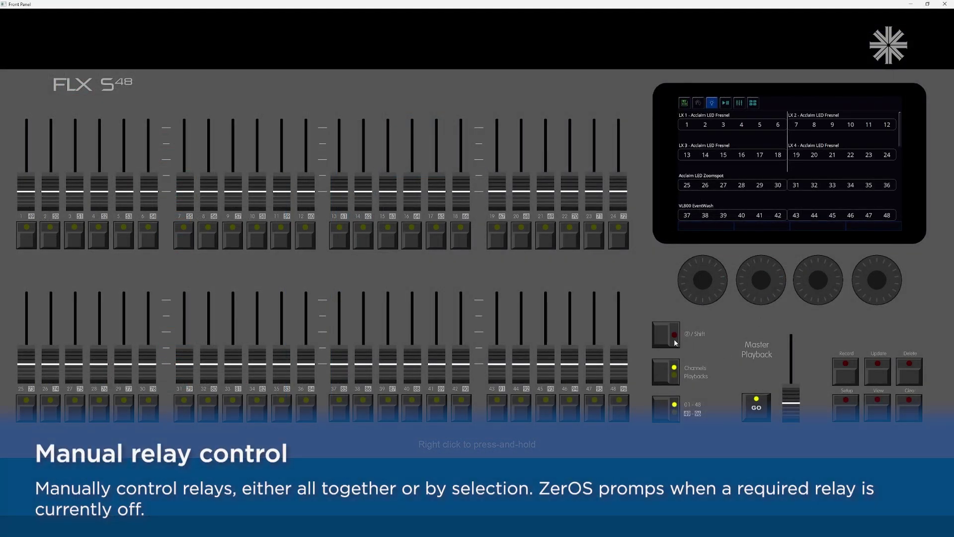
Open the quick access screen with the relay controls and select fixtures 1 to 6.
click(669, 335)
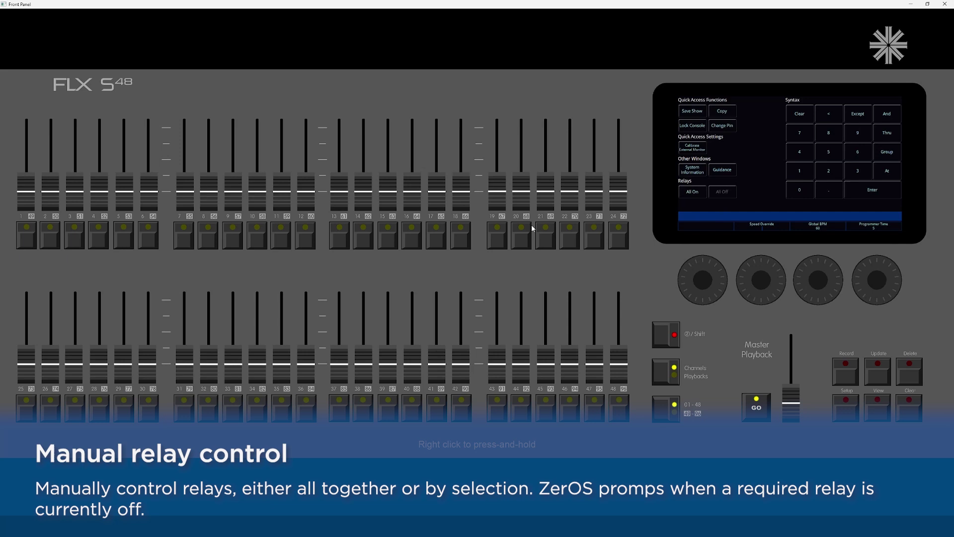
click(27, 237)
click(50, 238)
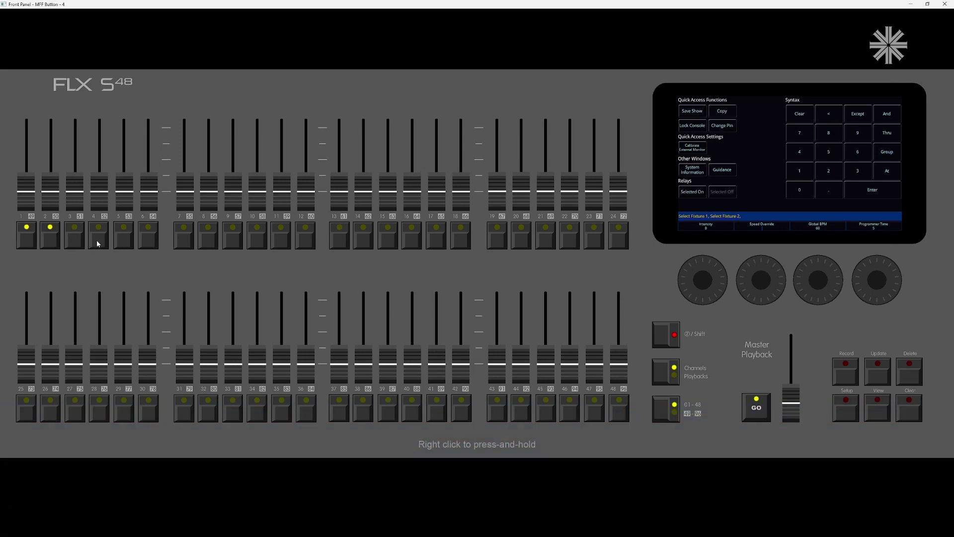
click(75, 237)
click(95, 241)
click(124, 239)
click(148, 238)
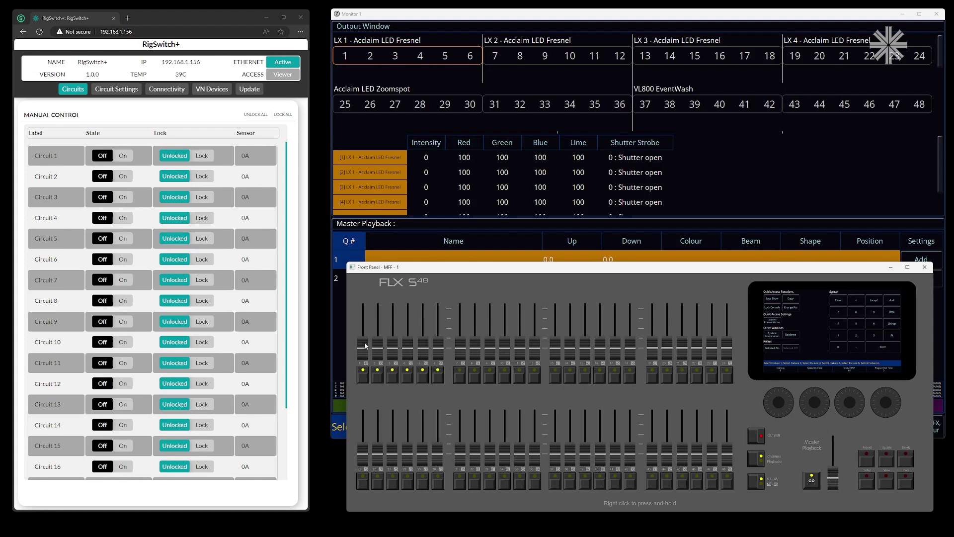
Raise fixture 1 to 100 and turn on its relay, accepting that fixtures 2-3 are also affected.
drag(365, 345, 356, 273)
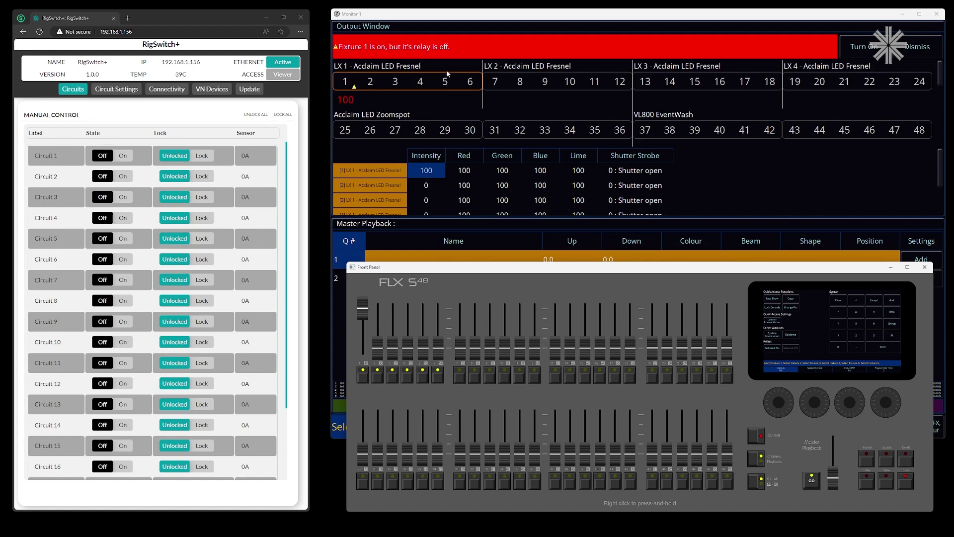
click(857, 51)
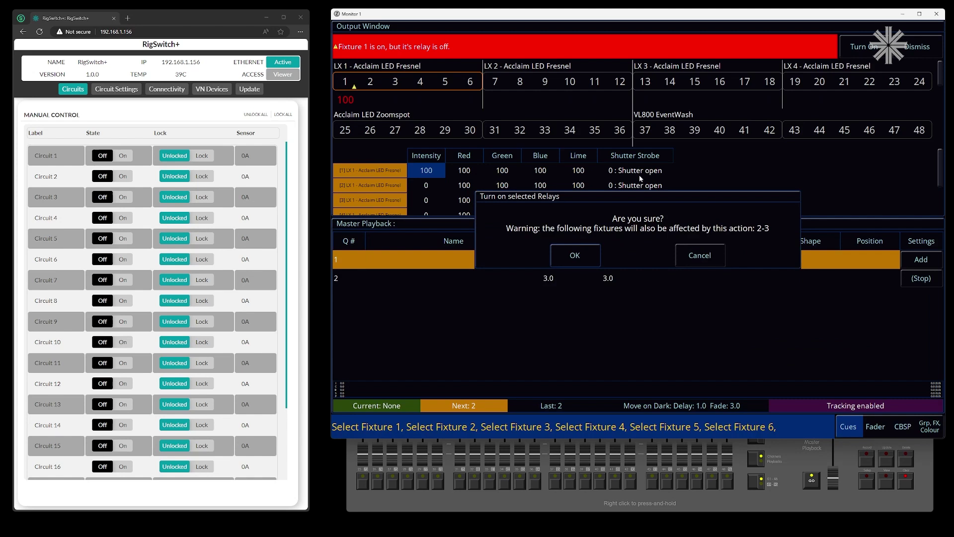
click(575, 256)
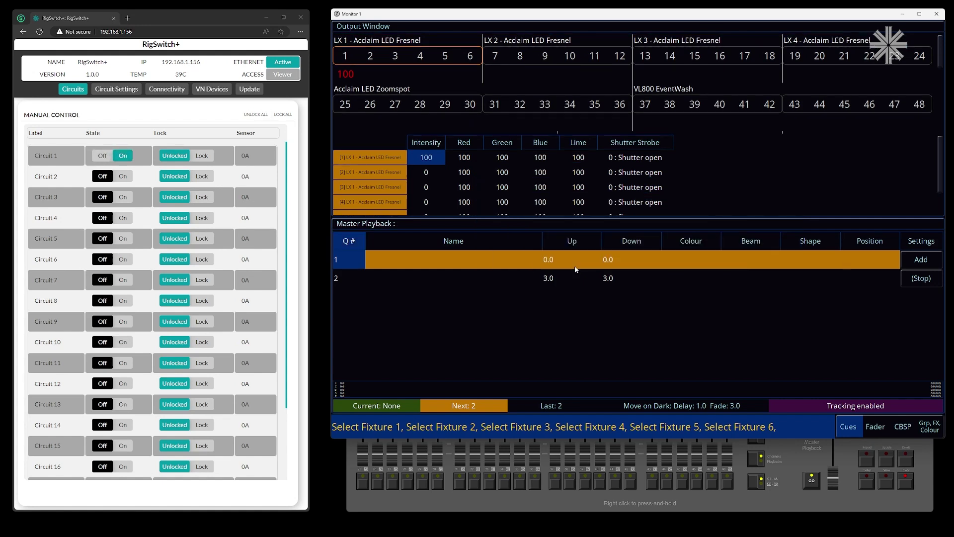
Enable automatic relay management in the Operational settings of Setup.
click(700, 481)
click(867, 480)
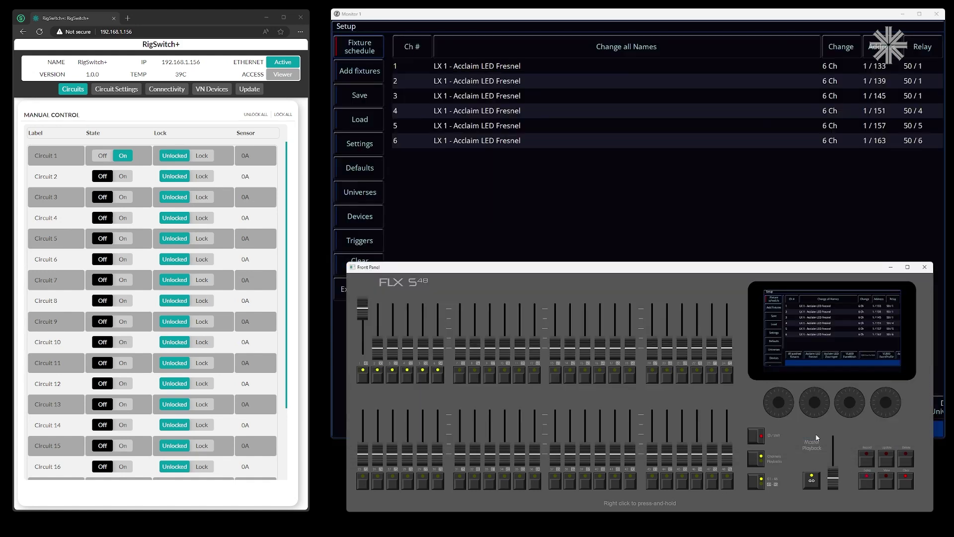
click(360, 147)
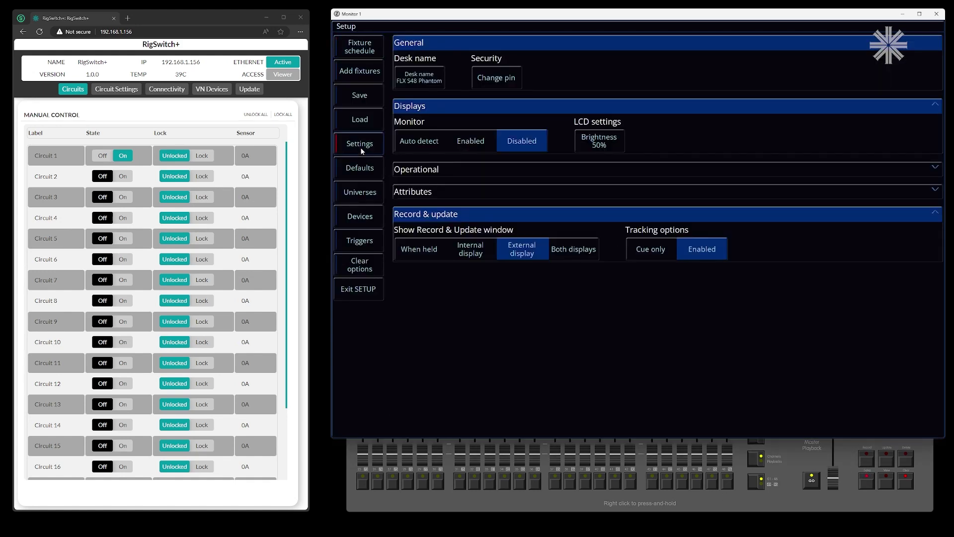
click(446, 169)
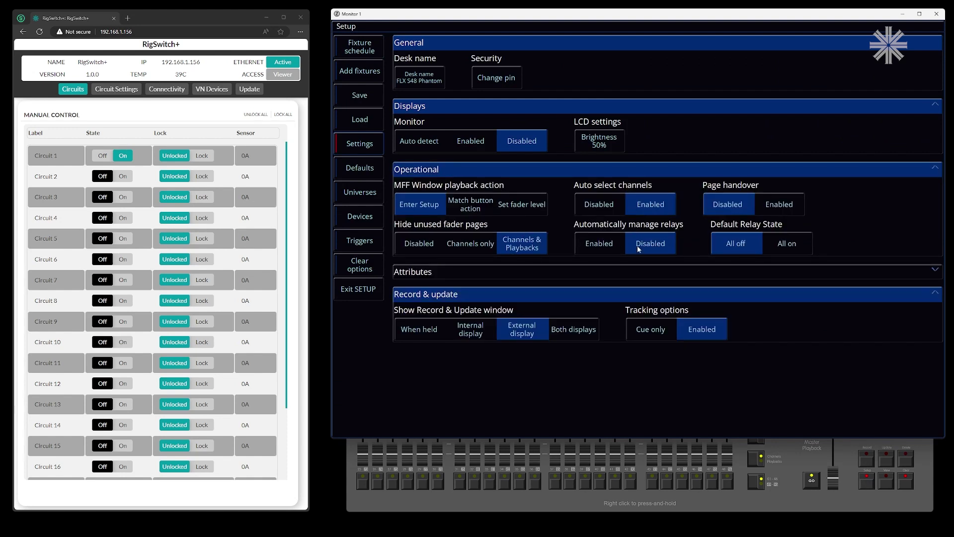
click(604, 245)
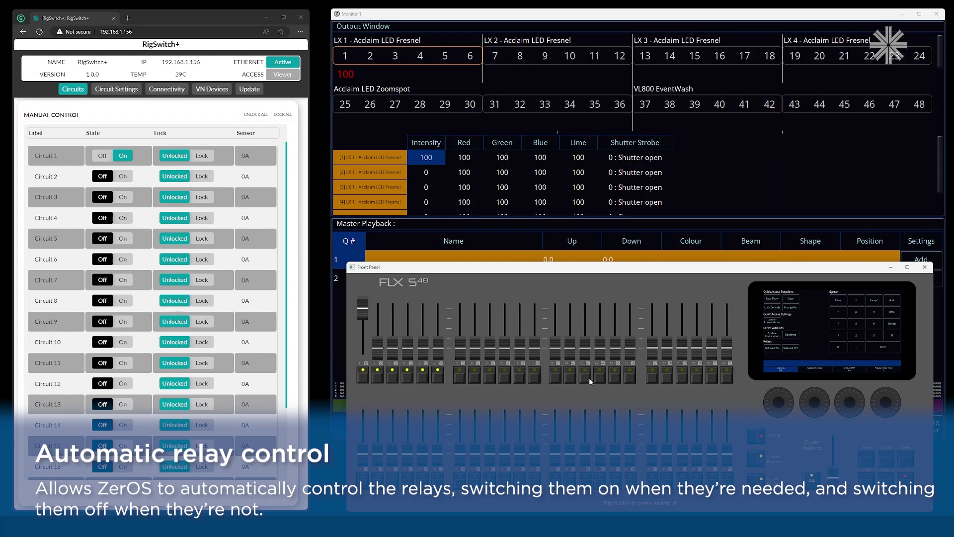
Test automatic relay control by raising fixture 6 to 100 and back to 0, and raising and lowering the Master Playback fader.
drag(442, 352, 431, 298)
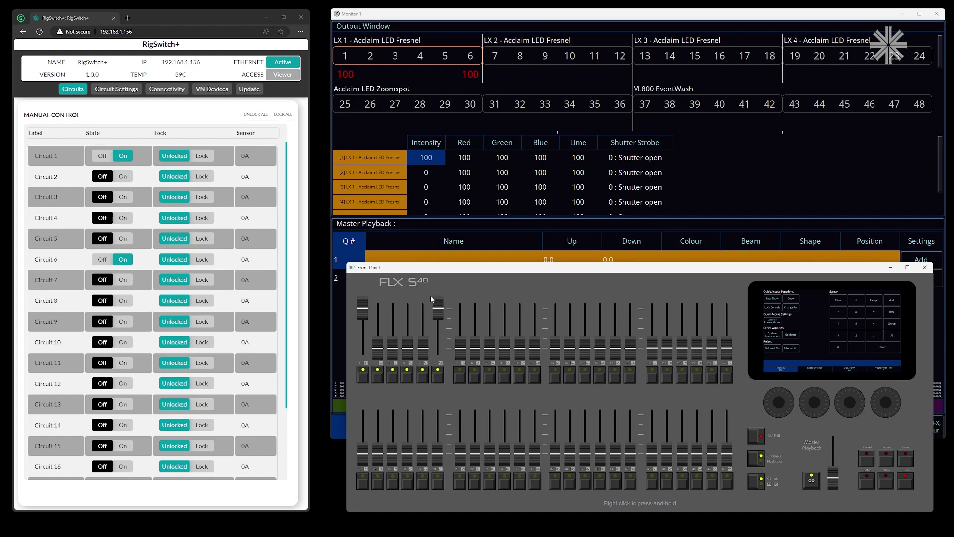
drag(431, 298, 437, 357)
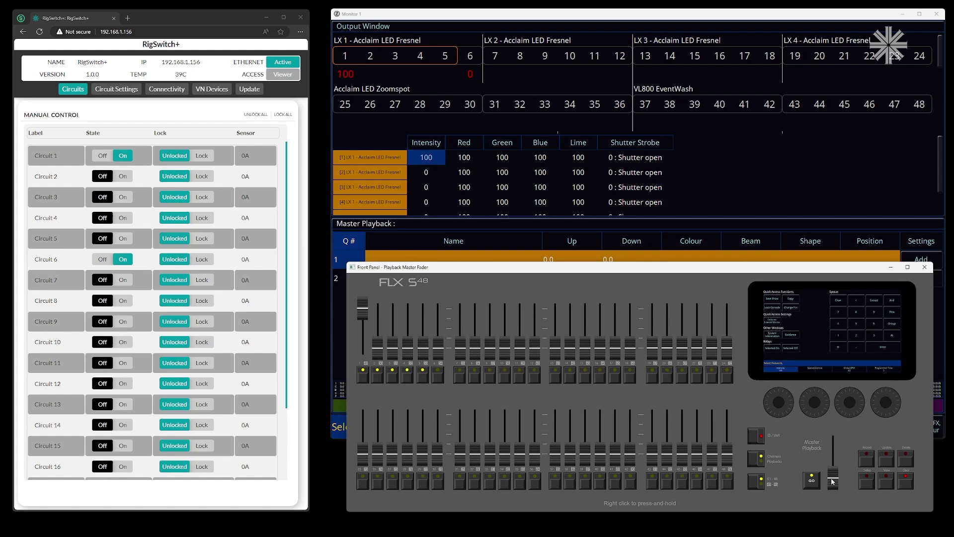
drag(832, 481, 827, 425)
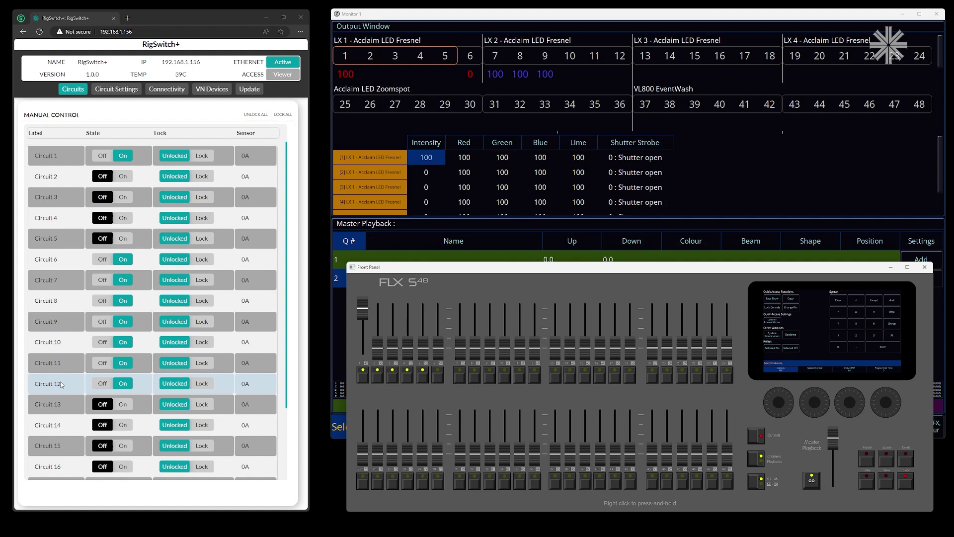
drag(833, 437, 832, 492)
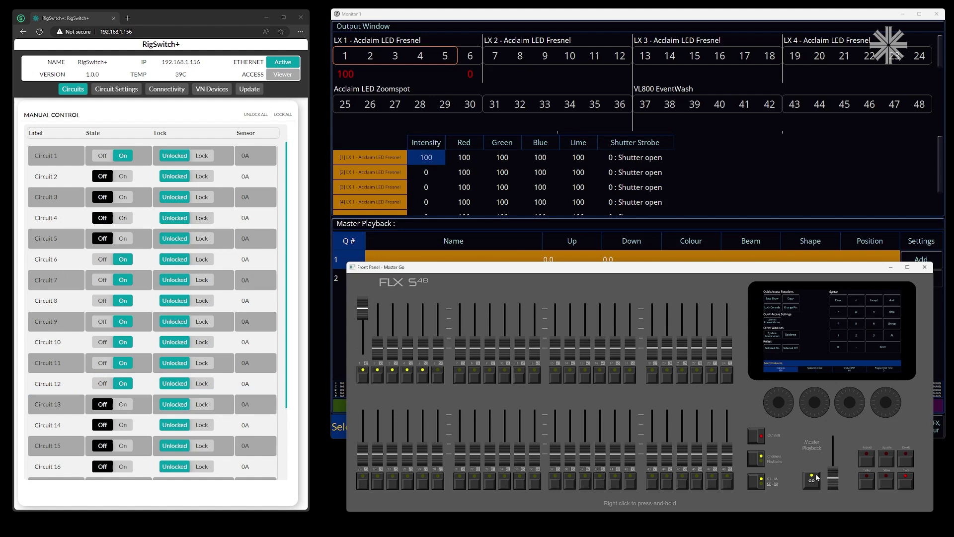